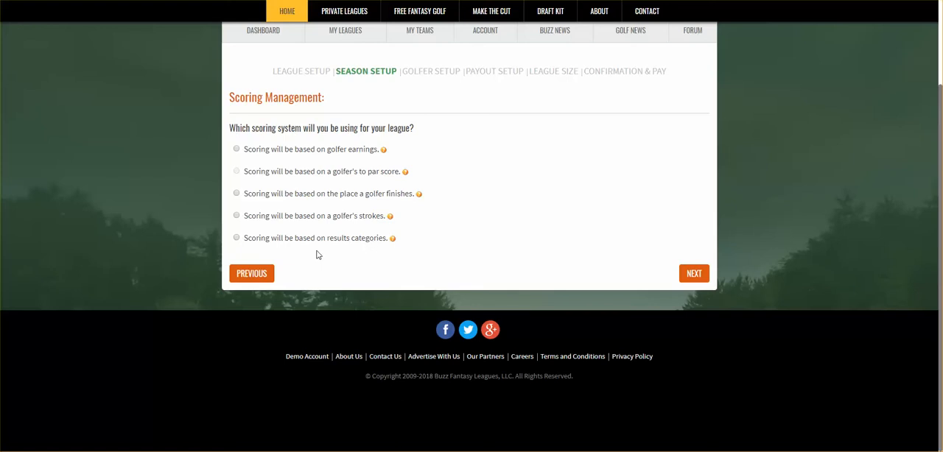
Step: Base scoring on results categories and award 100 points for 1st place, 50 for 2nd and 25 for 3rd
{"action": "left_click", "coordinate": [237, 238]}
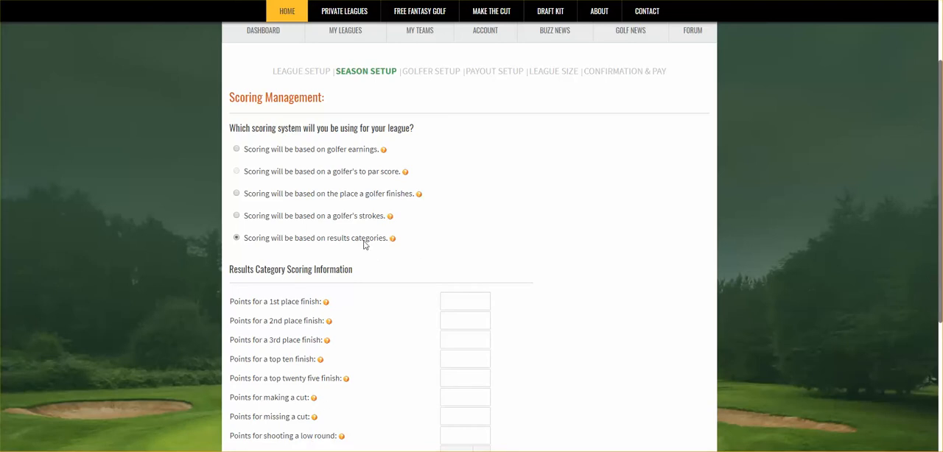
{"action": "scroll", "coordinate": [507, 236], "scroll_direction": "down", "scroll_amount": 2}
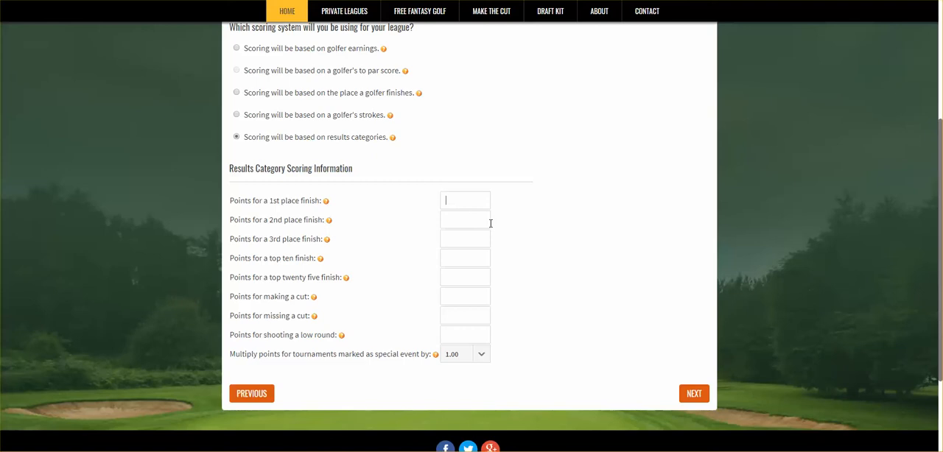
{"action": "type", "text": "100"}
{"action": "left_click", "coordinate": [464, 224]}
{"action": "type", "text": "50"}
{"action": "left_click", "coordinate": [451, 240]}
{"action": "type", "text": "25"}
Step: Award 10 points for a top ten finish, 5 for a top twenty five finish and 2 for making a cut
{"action": "left_click", "coordinate": [456, 255]}
{"action": "type", "text": "10"}
{"action": "left_click", "coordinate": [453, 277]}
{"action": "type", "text": "5"}
{"action": "left_click", "coordinate": [453, 299]}
{"action": "type", "text": "2"}
{"action": "key", "text": "Tab"}
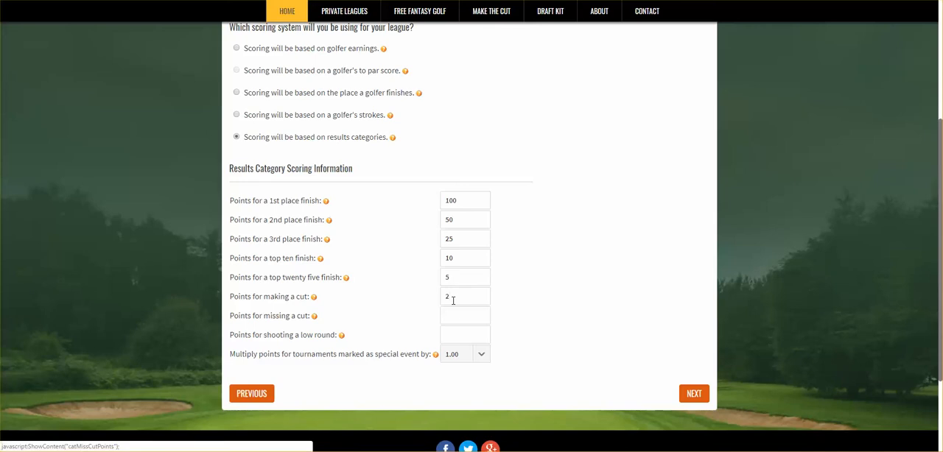
Step: Set missing a cut to -1 point, a low round to 0 points and the special event multiplier to 2.00
{"action": "left_click", "coordinate": [457, 317]}
{"action": "type", "text": "-1"}
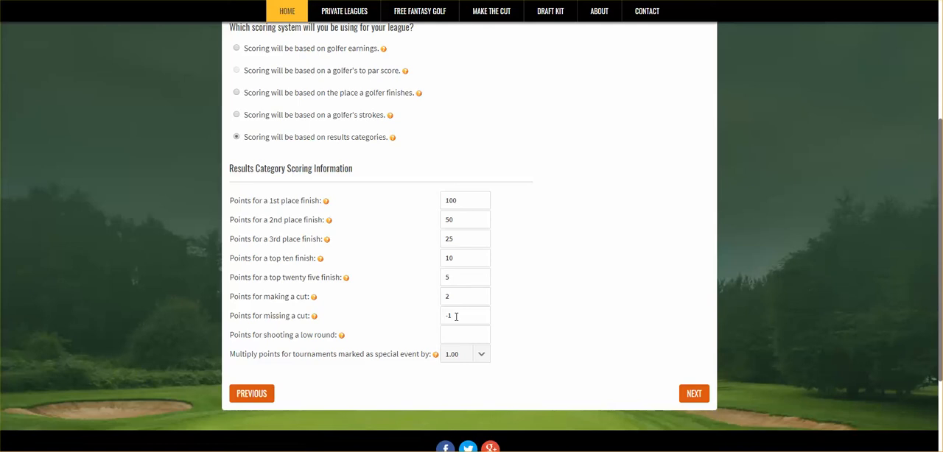
{"action": "left_click", "coordinate": [453, 338]}
{"action": "type", "text": "0"}
{"action": "left_click", "coordinate": [485, 358]}
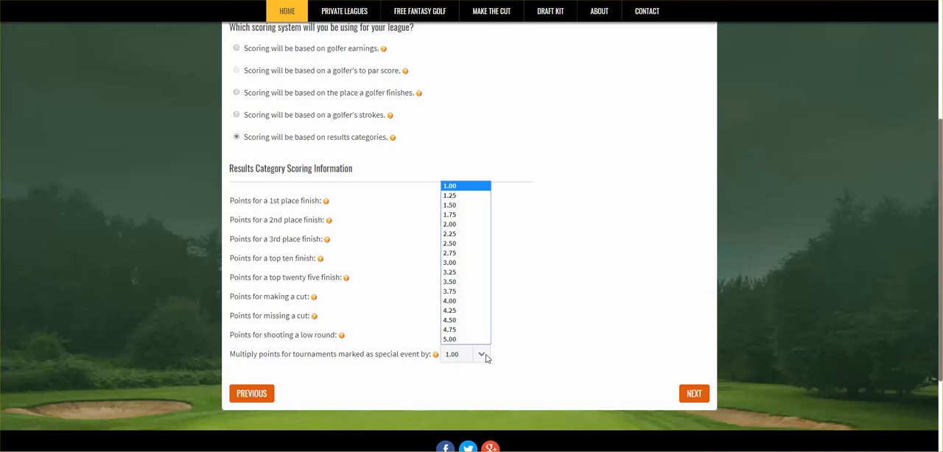
{"action": "left_click", "coordinate": [461, 225]}
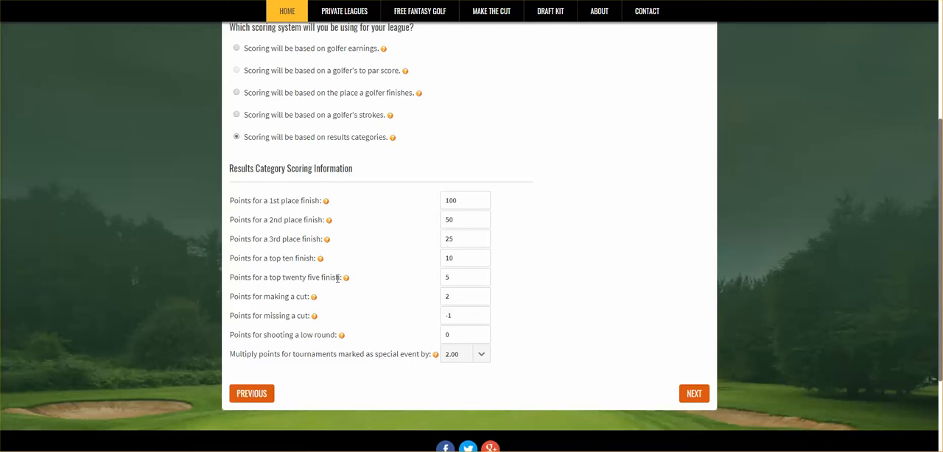
{"action": "left_click", "coordinate": [465, 200]}
{"action": "left_click", "coordinate": [468, 242]}
{"action": "left_click_drag", "start_coordinate": [482, 219], "coordinate": [416, 223]}
Step: Base scoring on a golfer's strokes for each round, awarding 20 points for the lowest strokes and subtracting 2 per stroke above
{"action": "left_click", "coordinate": [237, 116]}
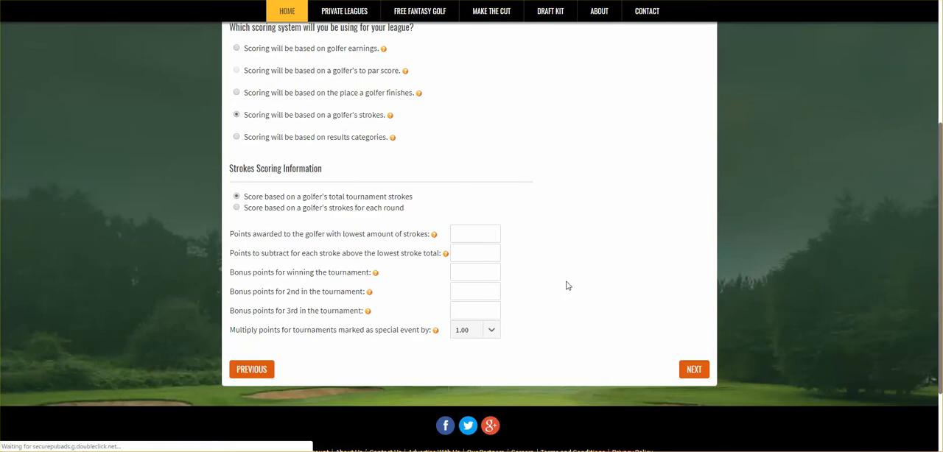
{"action": "scroll", "coordinate": [568, 284], "scroll_direction": "up", "scroll_amount": 1}
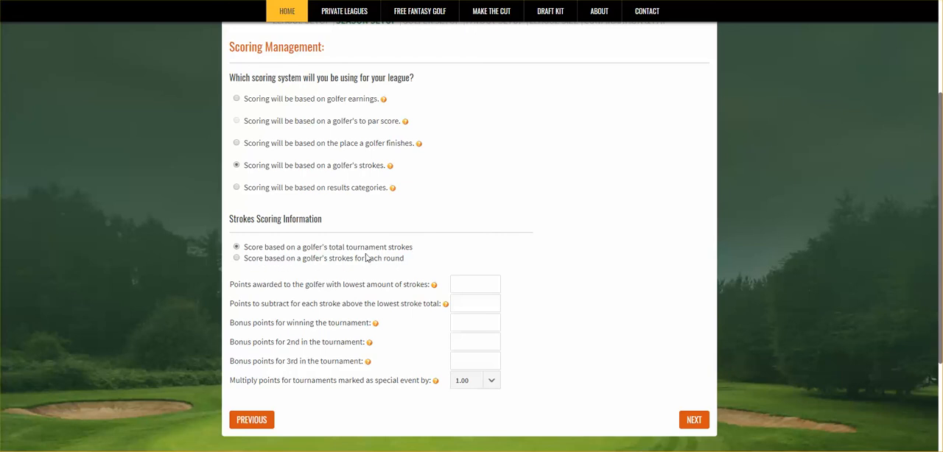
{"action": "left_click", "coordinate": [236, 258]}
{"action": "left_click", "coordinate": [476, 284]}
{"action": "type", "text": "20"}
{"action": "left_click", "coordinate": [471, 303]}
{"action": "type", "text": "2"}
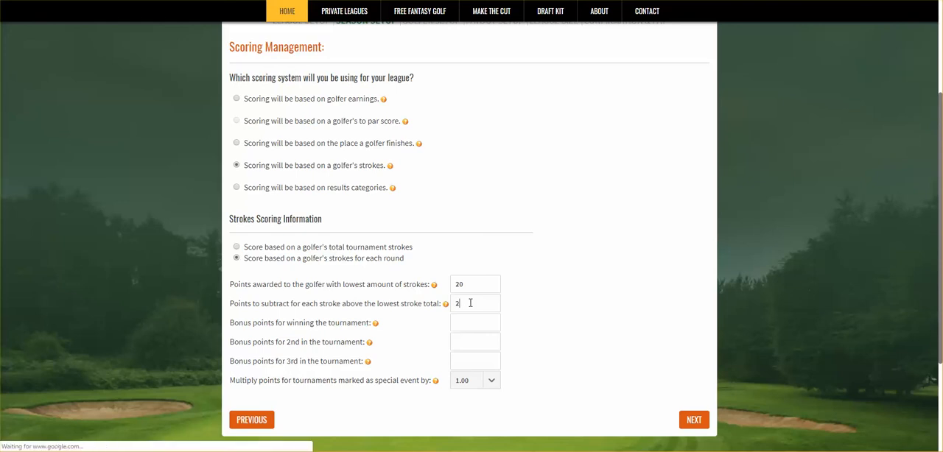
Step: Set strokes bonus points to 10 for winning, 5 for 2nd and 2 for 3rd, with a special event multiplier of 2.00
{"action": "left_click", "coordinate": [458, 324]}
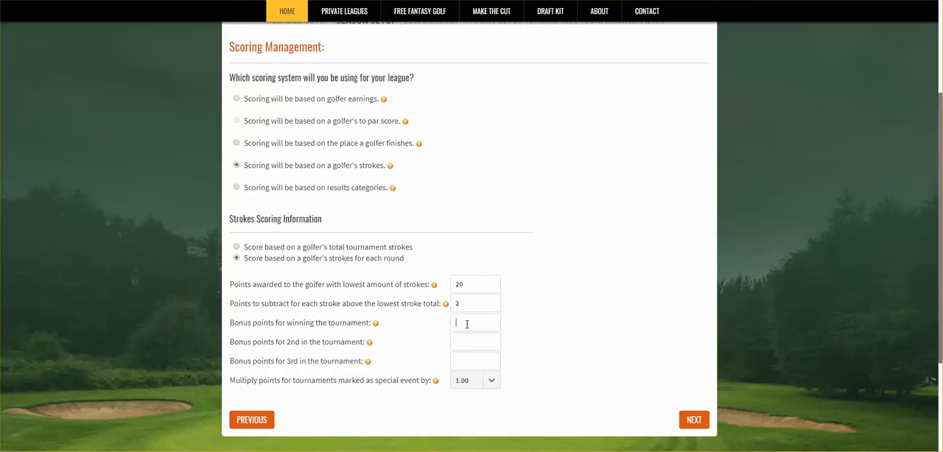
{"action": "type", "text": "10"}
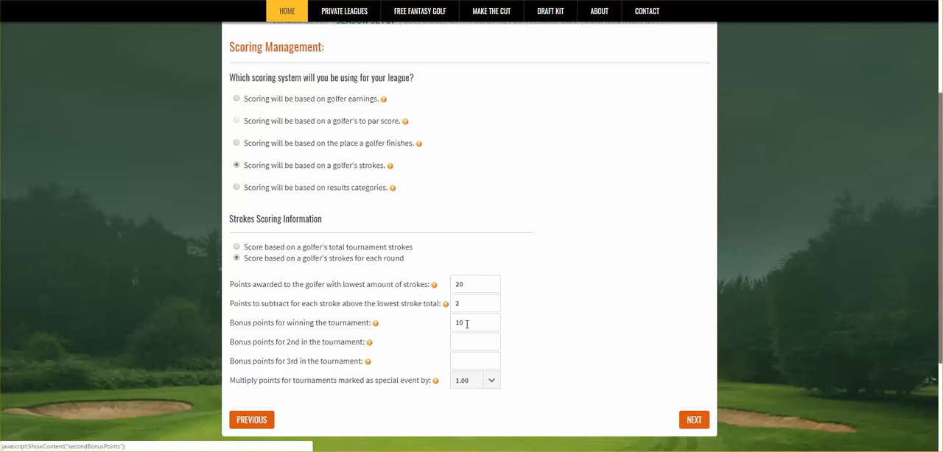
{"action": "type", "text": "5"}
{"action": "left_click", "coordinate": [463, 362]}
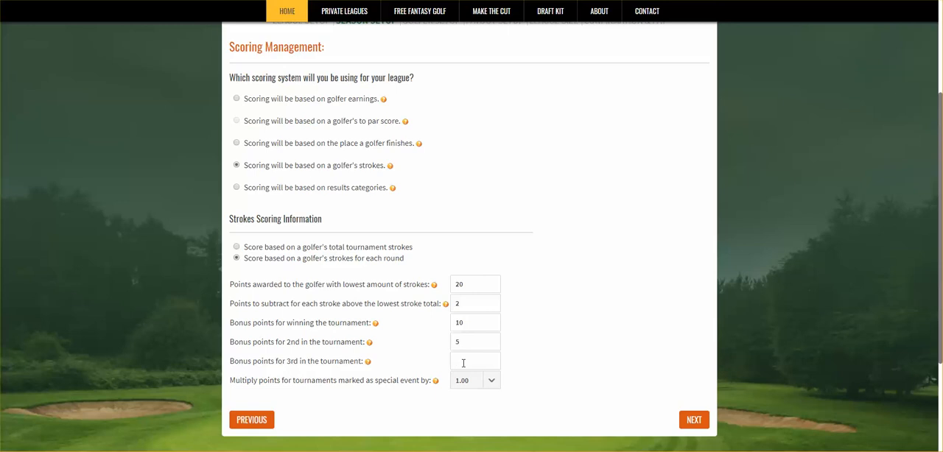
{"action": "type", "text": "2"}
{"action": "left_click", "coordinate": [494, 384]}
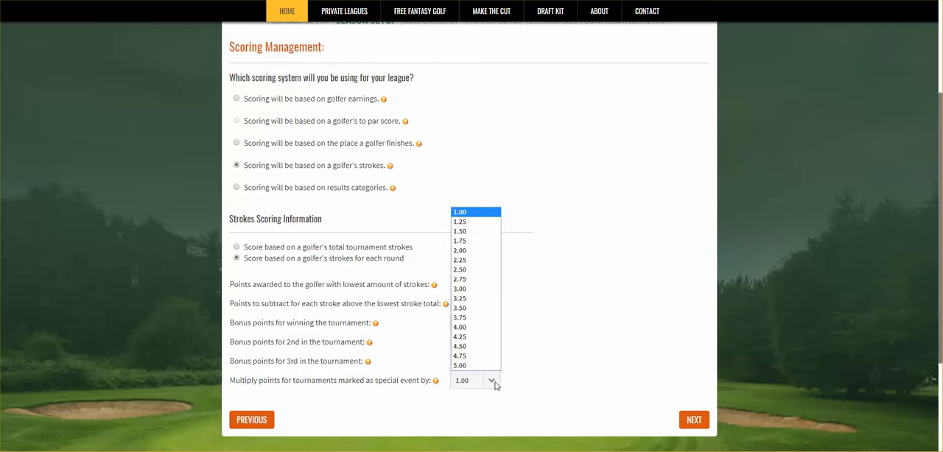
{"action": "left_click", "coordinate": [476, 250]}
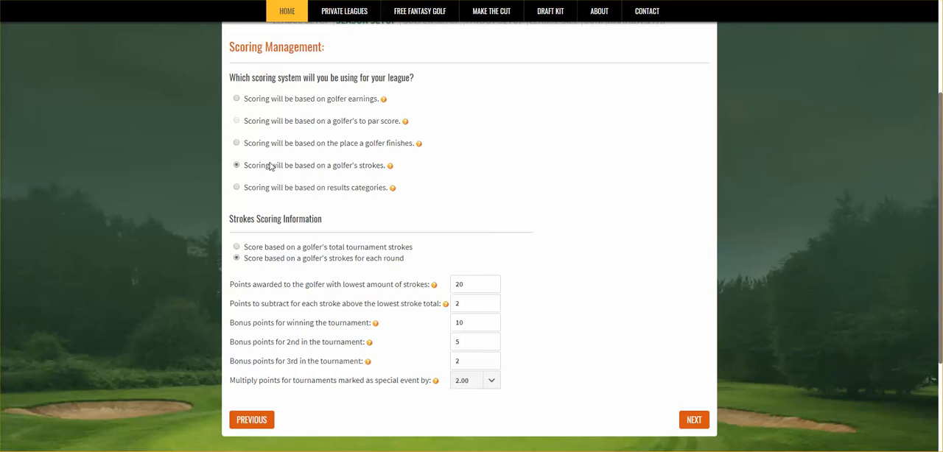
Step: Base scoring on the place a golfer finishes, with 20 points for finishing first and 10 bonus points for a win
{"action": "left_click", "coordinate": [237, 143]}
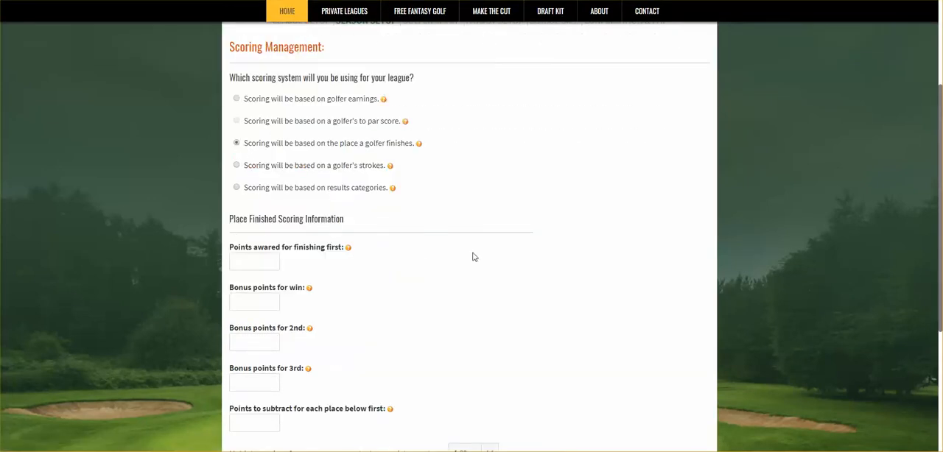
{"action": "scroll", "coordinate": [509, 261], "scroll_direction": "down", "scroll_amount": 2}
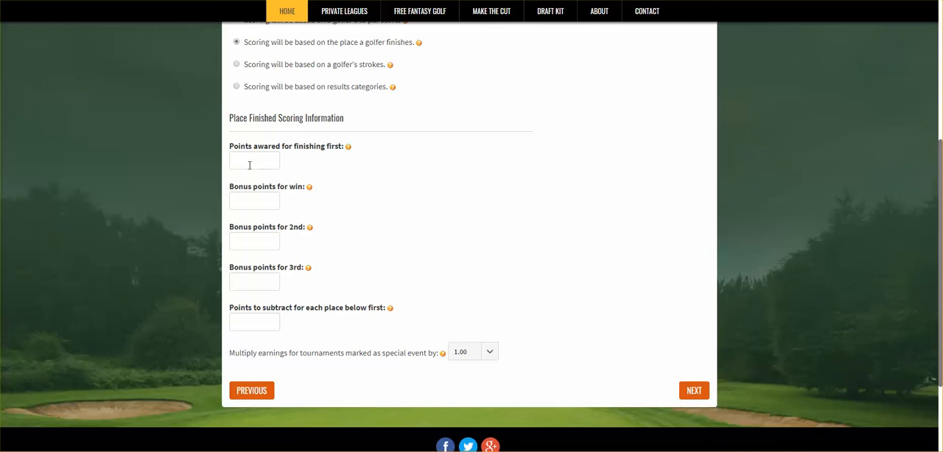
{"action": "type", "text": "20"}
{"action": "left_click", "coordinate": [241, 203]}
{"action": "type", "text": "10"}
Step: Set place-finish bonuses to 5 for 2nd and 2 for 3rd, subtract 2 per place below first, and set the multiplier to 2.00
{"action": "left_click", "coordinate": [247, 245]}
{"action": "type", "text": "5"}
{"action": "left_click", "coordinate": [262, 284]}
{"action": "type", "text": "2"}
{"action": "type", "text": "2"}
{"action": "left_click", "coordinate": [489, 353]}
{"action": "left_click", "coordinate": [470, 222]}
Step: Base scoring on golfer earnings and multiply earnings for special event tournaments by 2.00
{"action": "scroll", "coordinate": [613, 368], "scroll_direction": "up", "scroll_amount": 3}
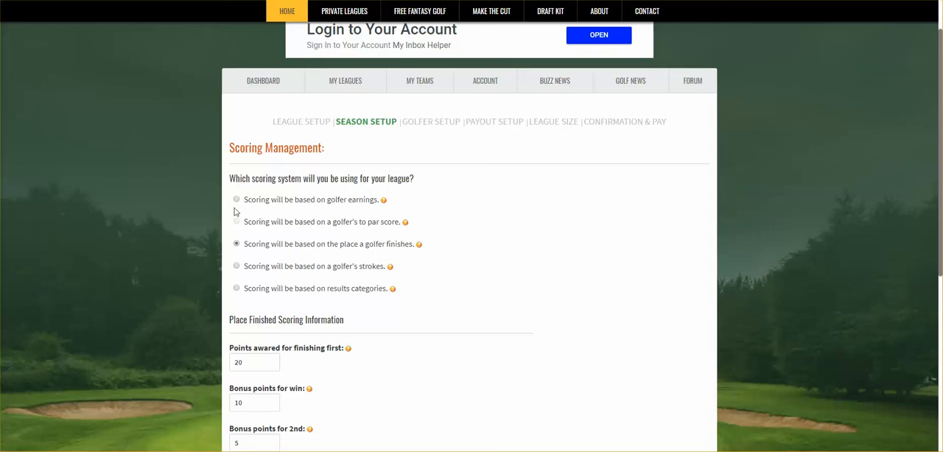
{"action": "left_click", "coordinate": [237, 201]}
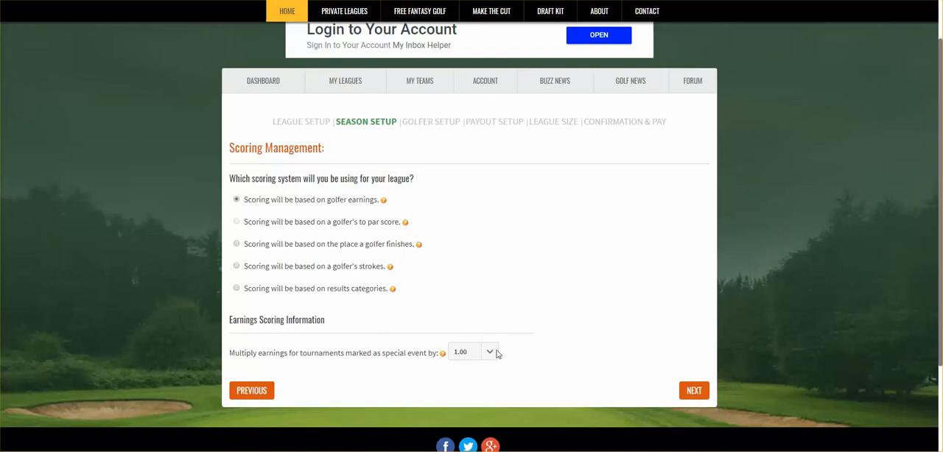
{"action": "left_click", "coordinate": [474, 355]}
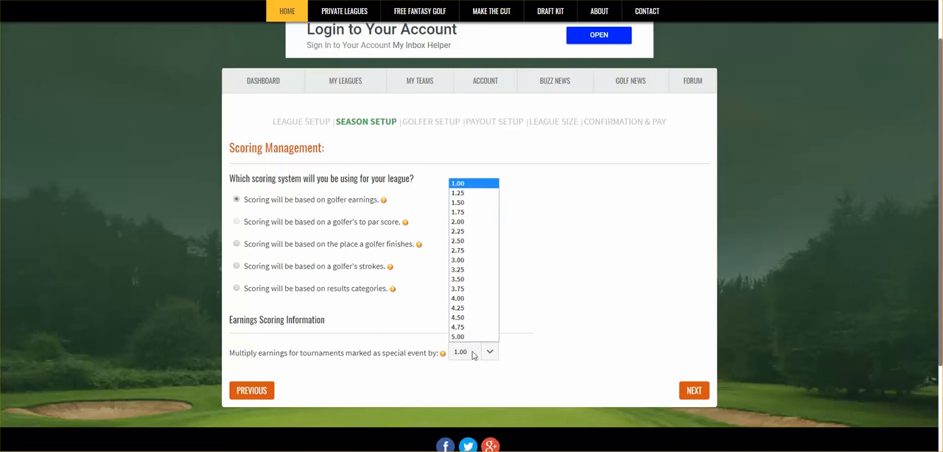
{"action": "left_click", "coordinate": [468, 221]}
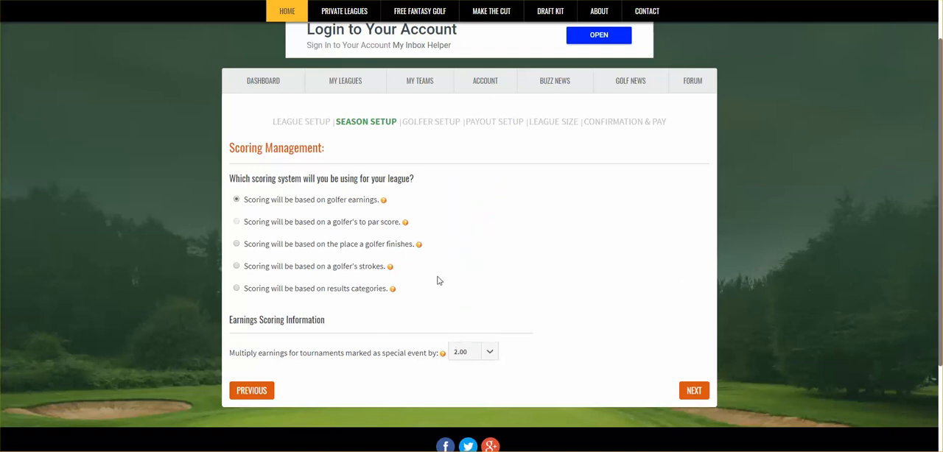